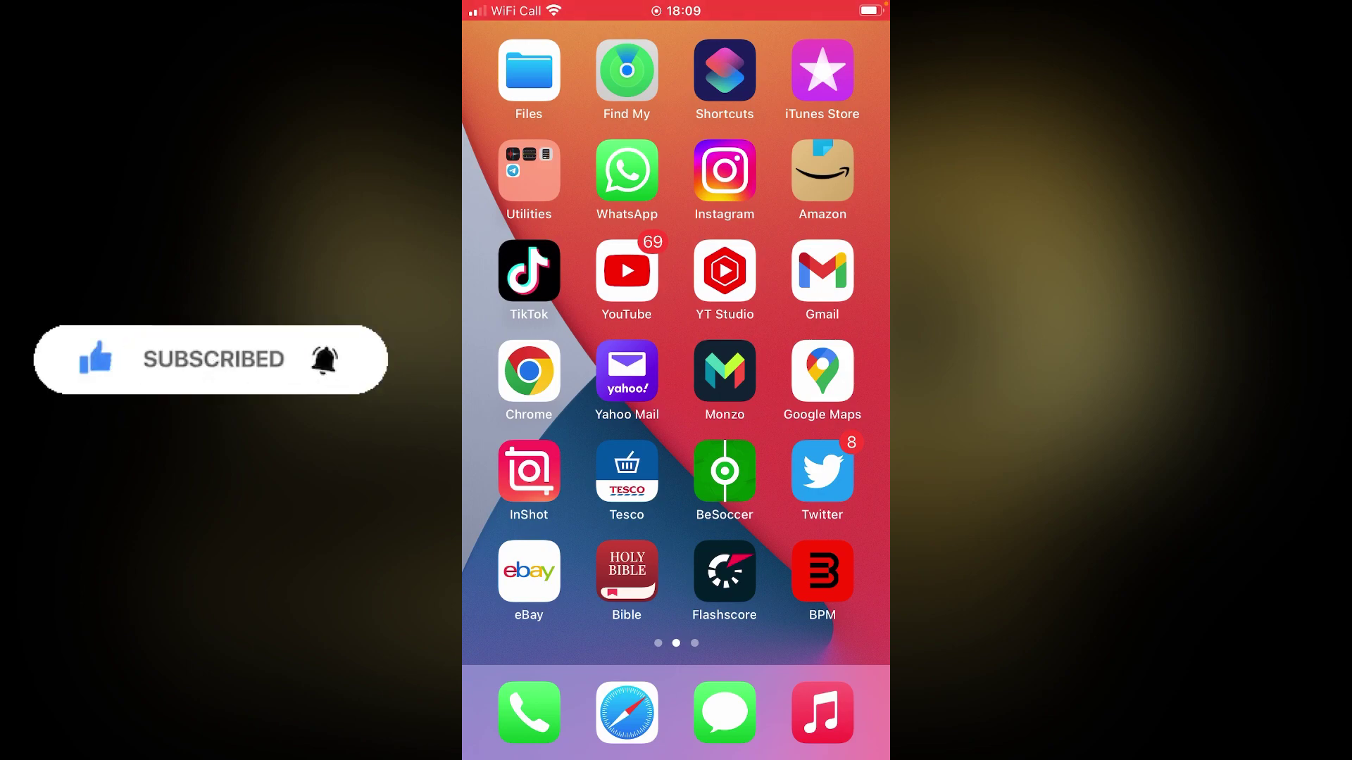
Step: Set the Clock timer's When Timer Ends option to Stop Playing instead of a tone
{"action": "left_click", "coordinate": [627, 172]}
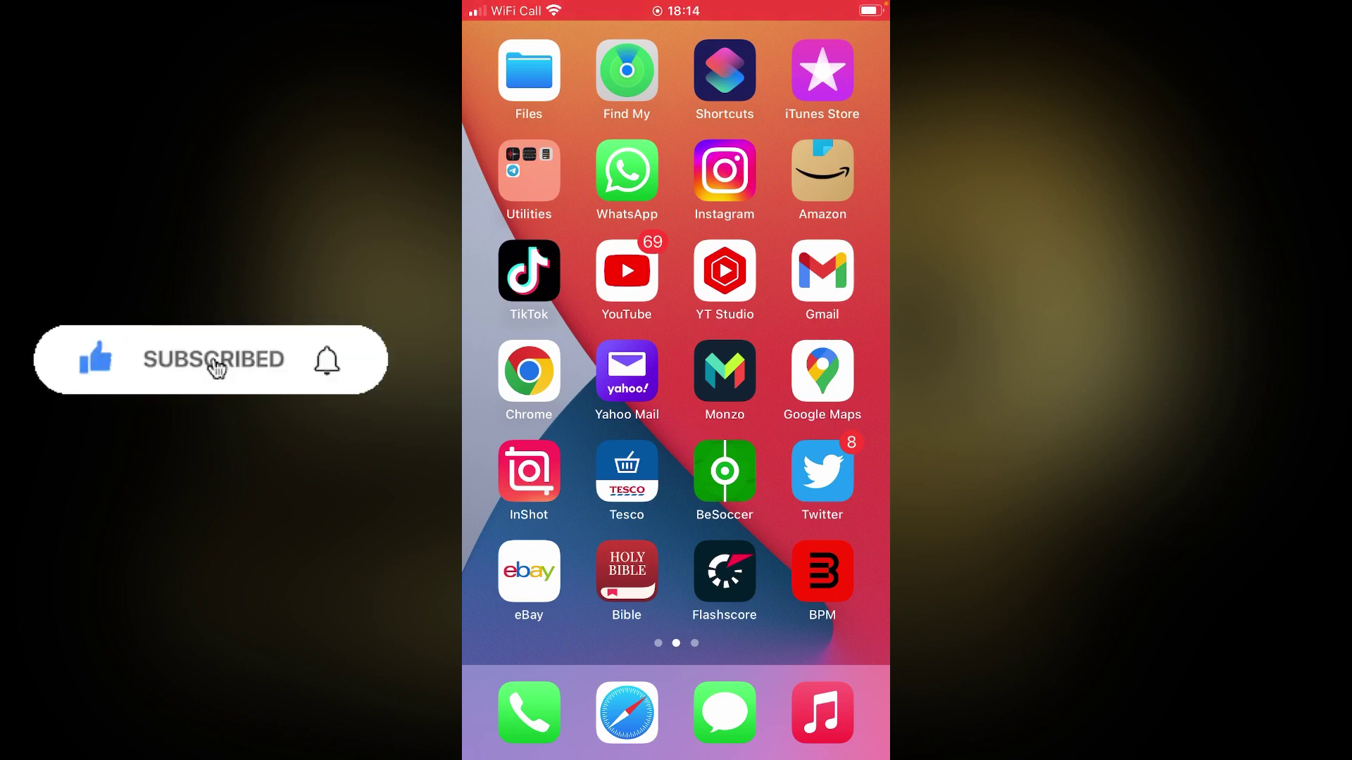
{"action": "left_click_drag", "start_coordinate": [549, 475], "coordinate": [823, 475]}
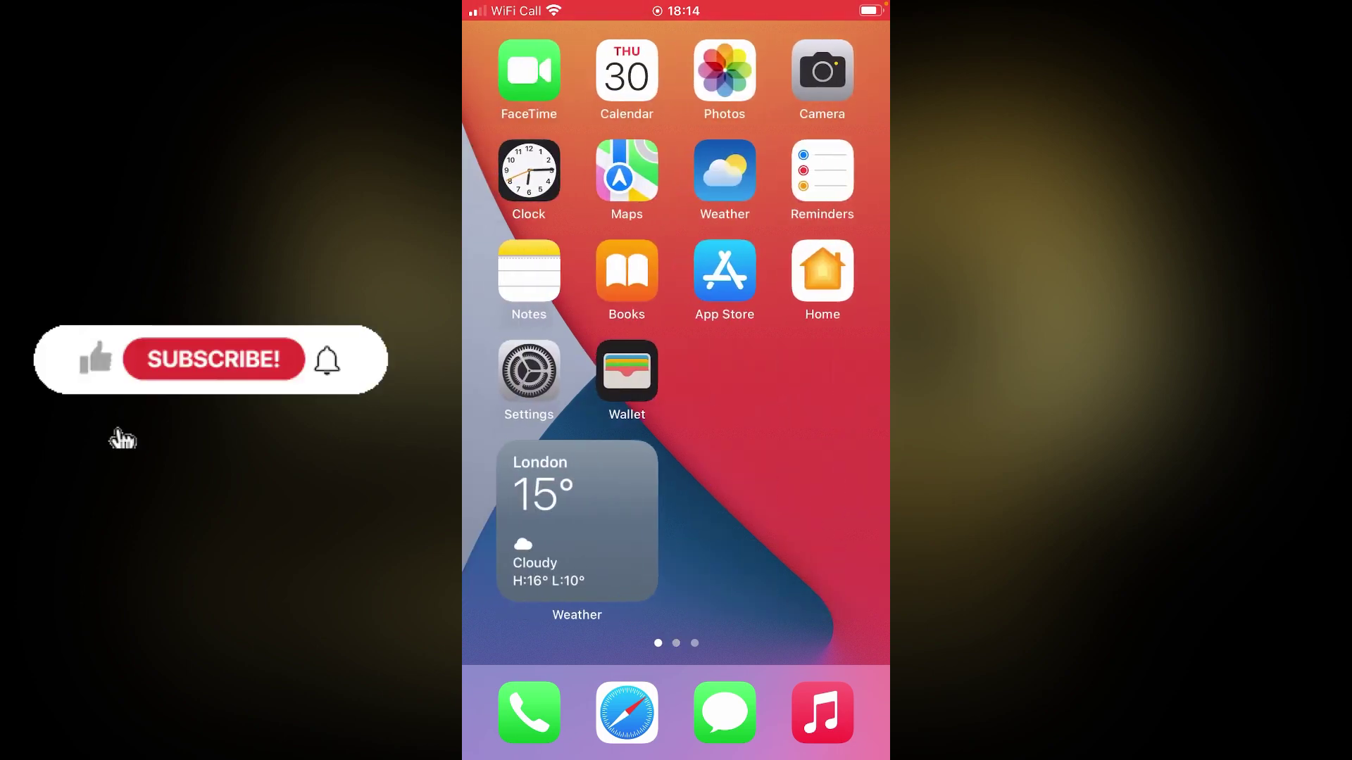
{"action": "left_click", "coordinate": [528, 169]}
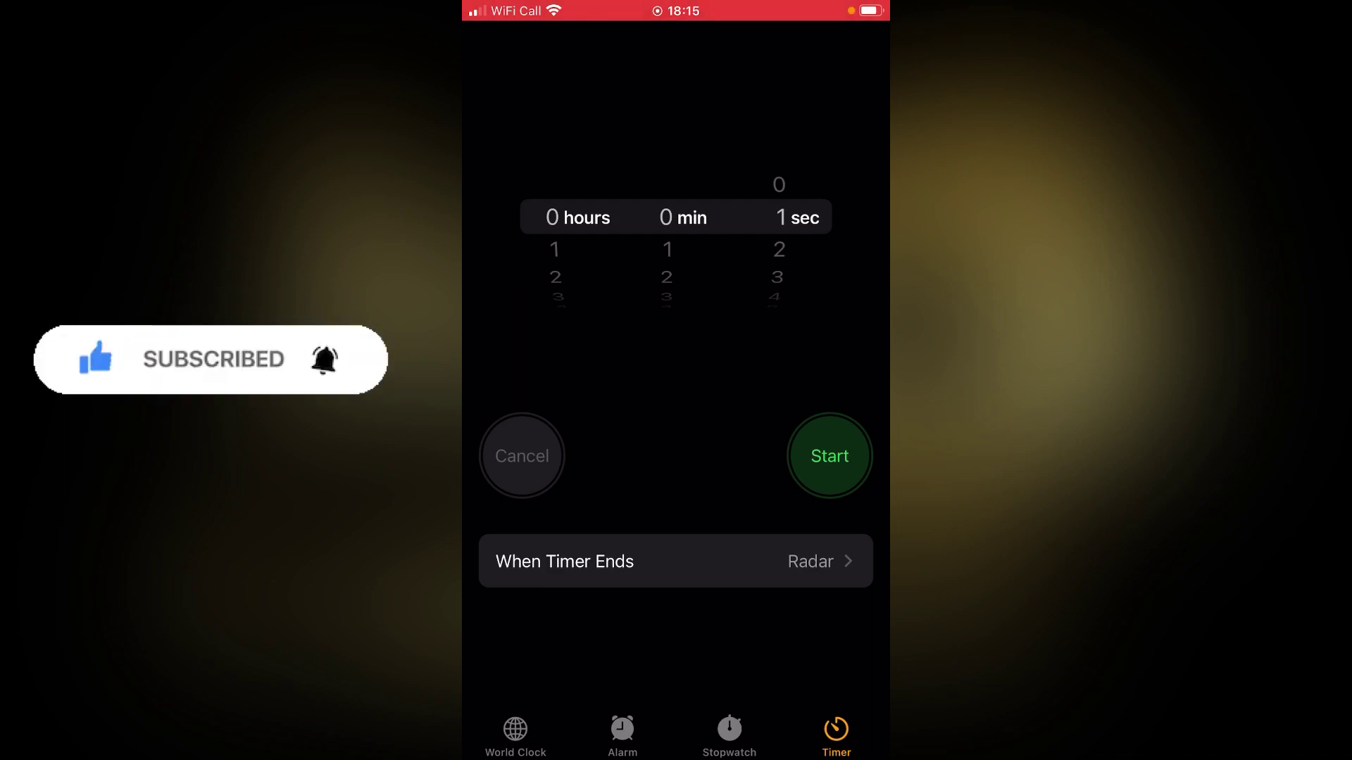
{"action": "left_click", "coordinate": [677, 560]}
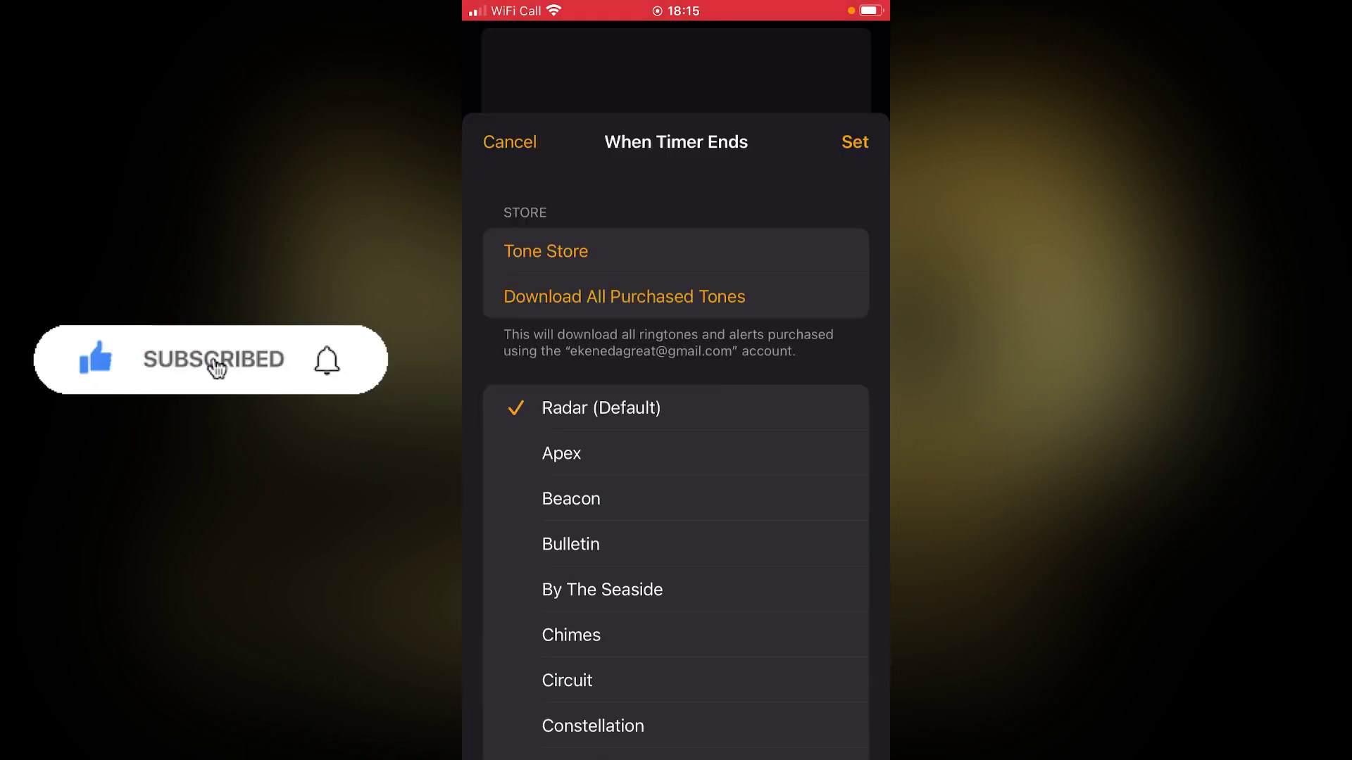
{"action": "scroll", "coordinate": [677, 422], "scroll_direction": "down", "scroll_amount": 15}
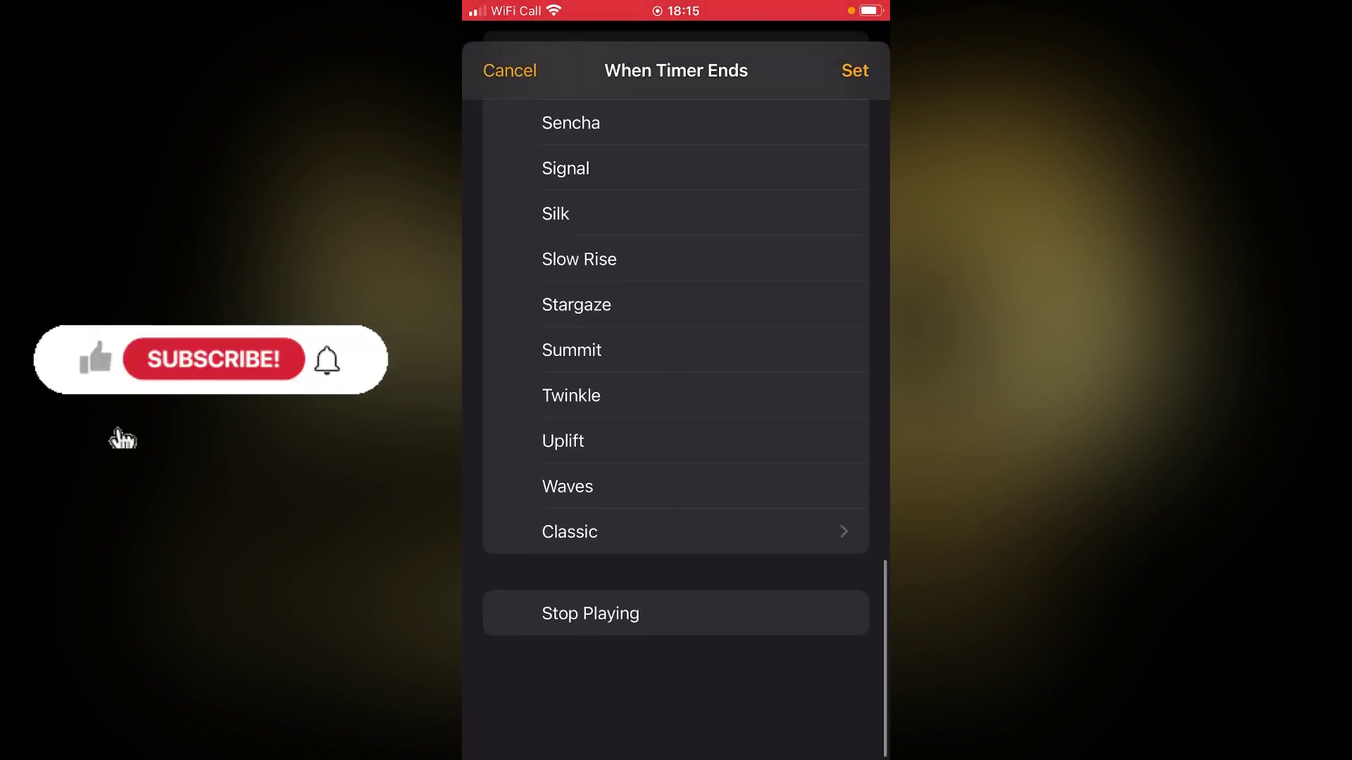
{"action": "left_click", "coordinate": [590, 699]}
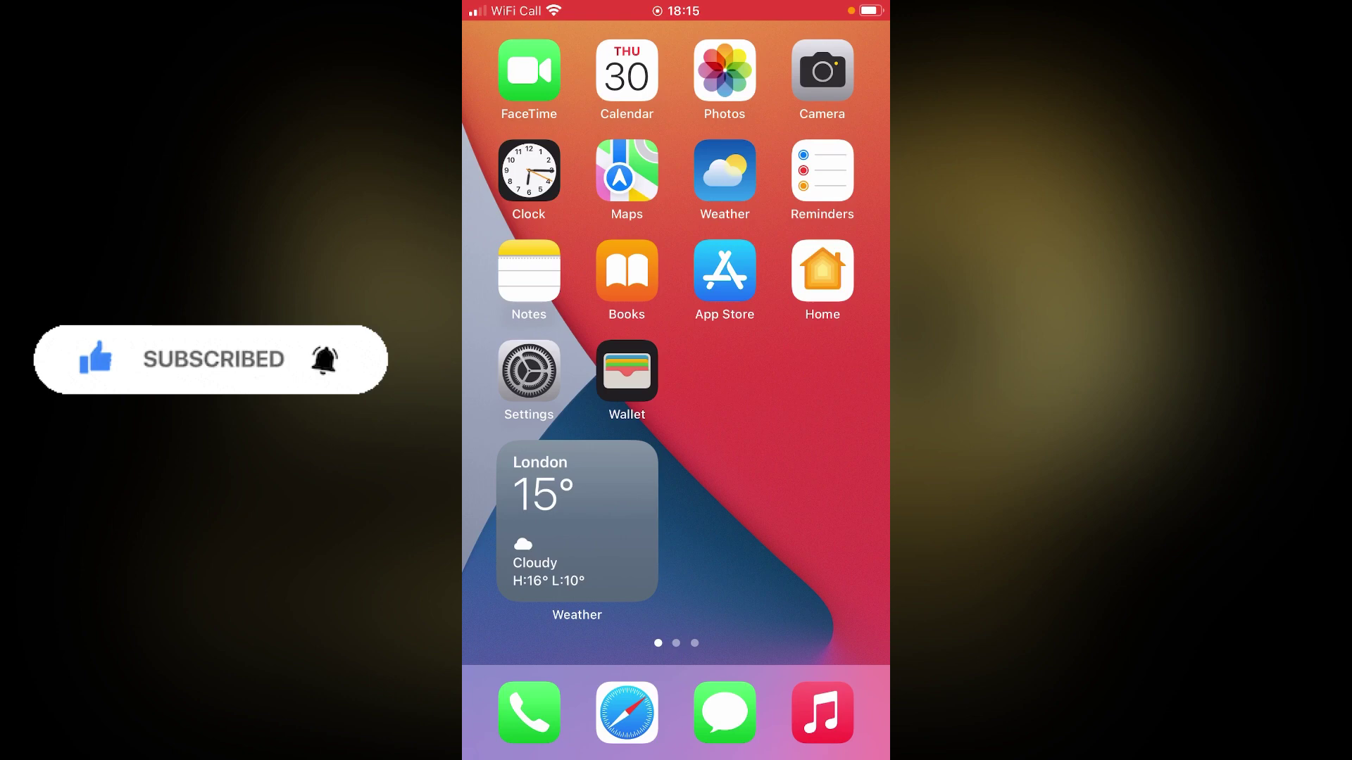
Step: Begin a Create Personal Automation for this iPhone from the Shortcuts Automation screen
{"action": "left_click_drag", "start_coordinate": [803, 423], "coordinate": [549, 423]}
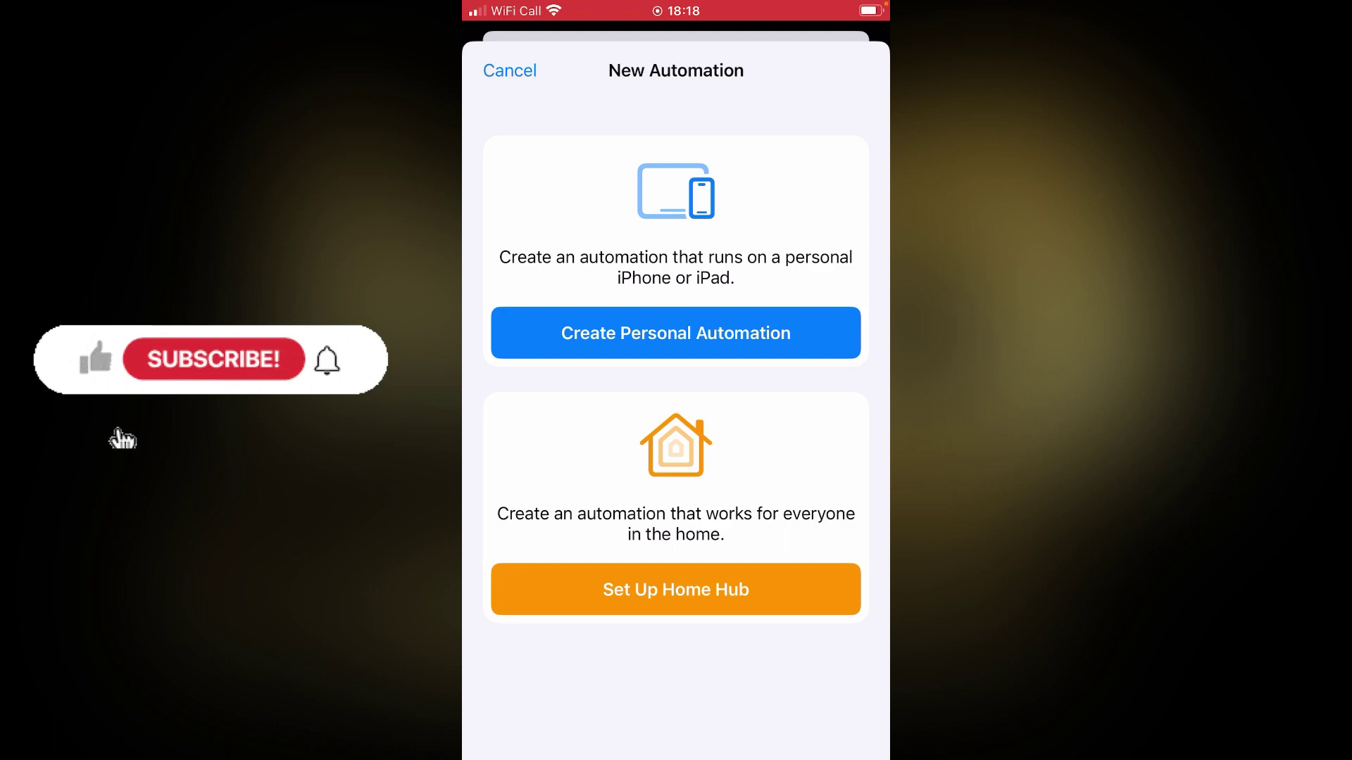
{"action": "left_click", "coordinate": [674, 333]}
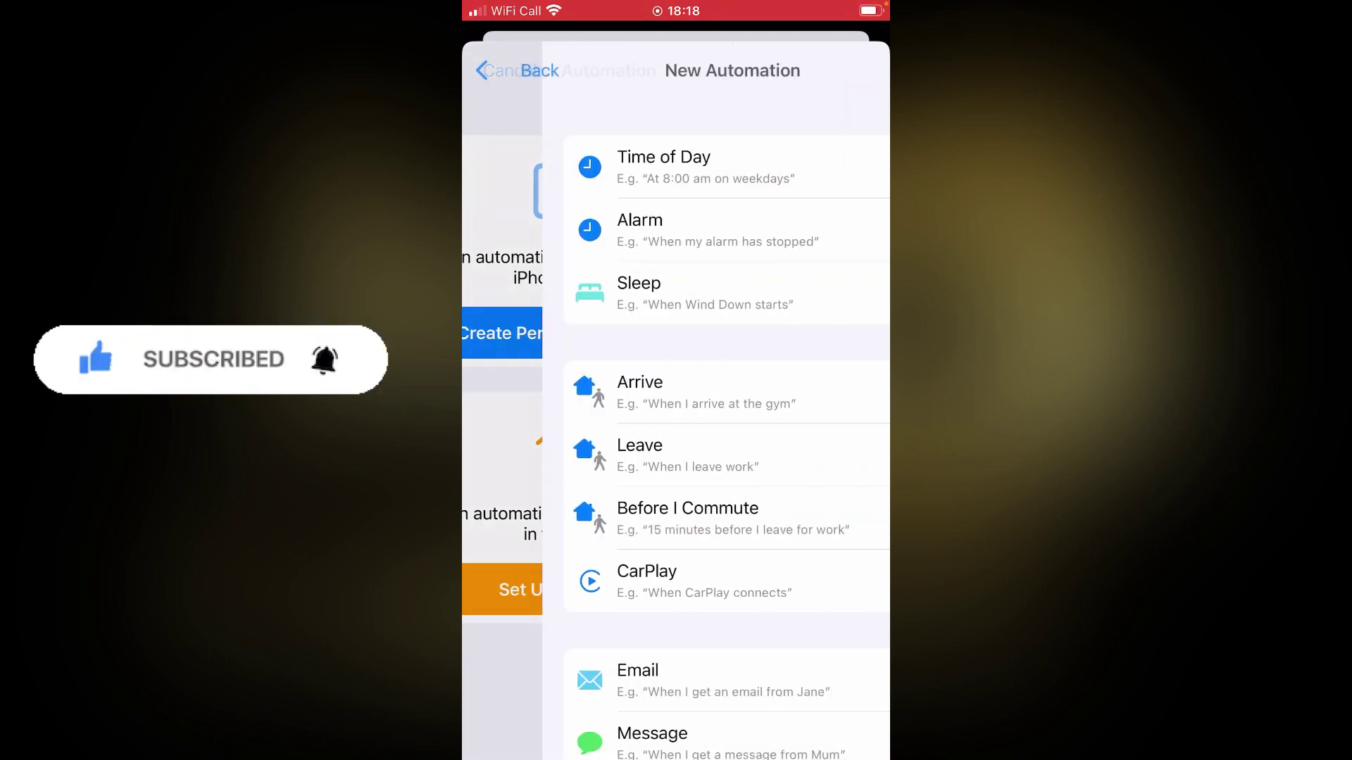
{"action": "scroll", "coordinate": [676, 423], "scroll_direction": "down", "scroll_amount": 3}
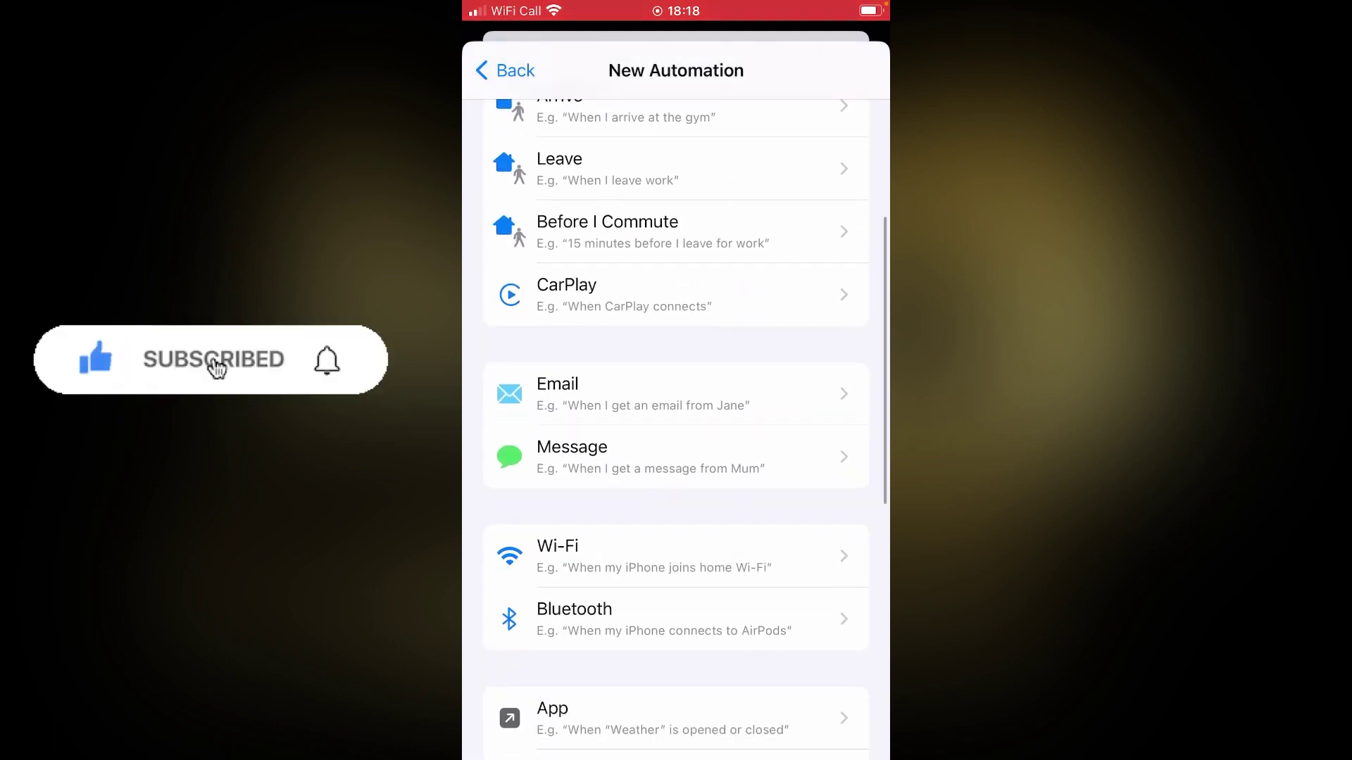
{"action": "scroll", "coordinate": [676, 423], "scroll_direction": "down", "scroll_amount": 3}
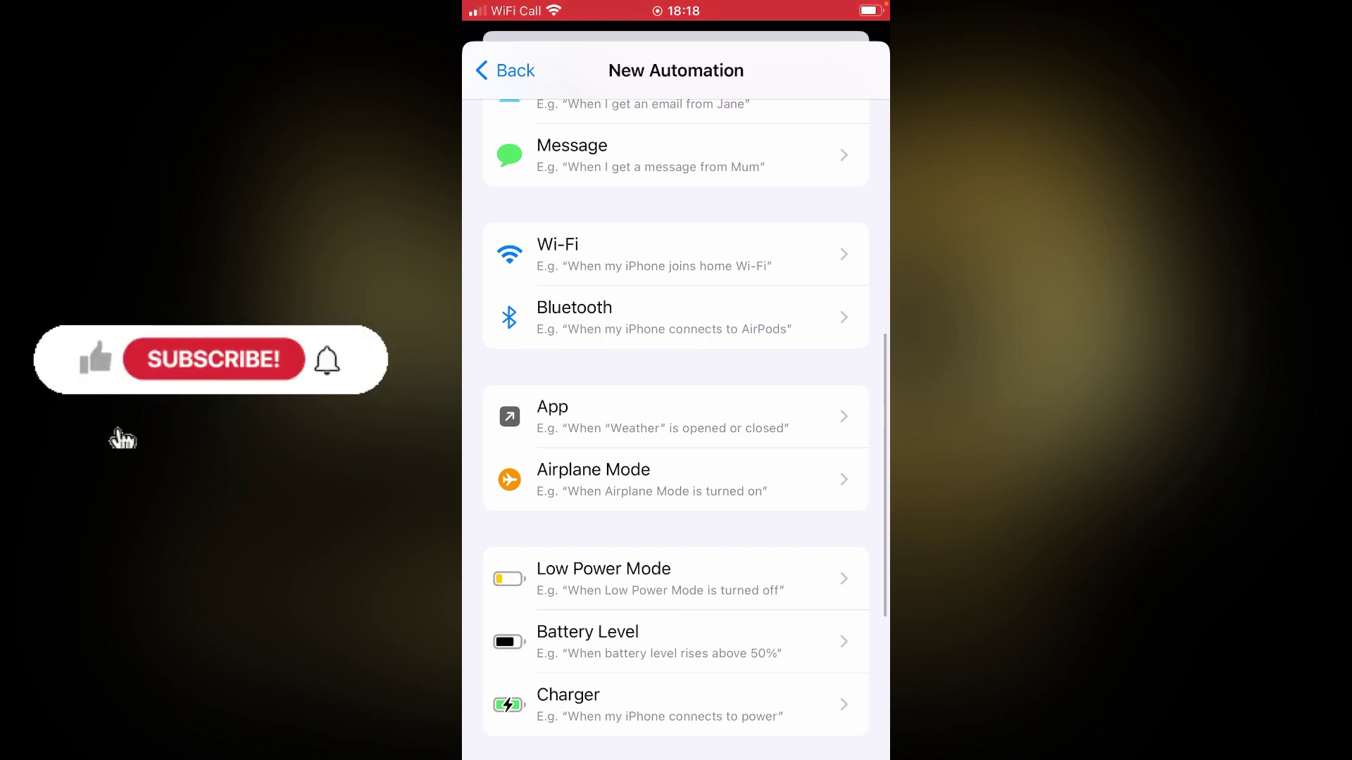
Step: Choose an App trigger and go to pick which app fires the automation
{"action": "left_click", "coordinate": [676, 417]}
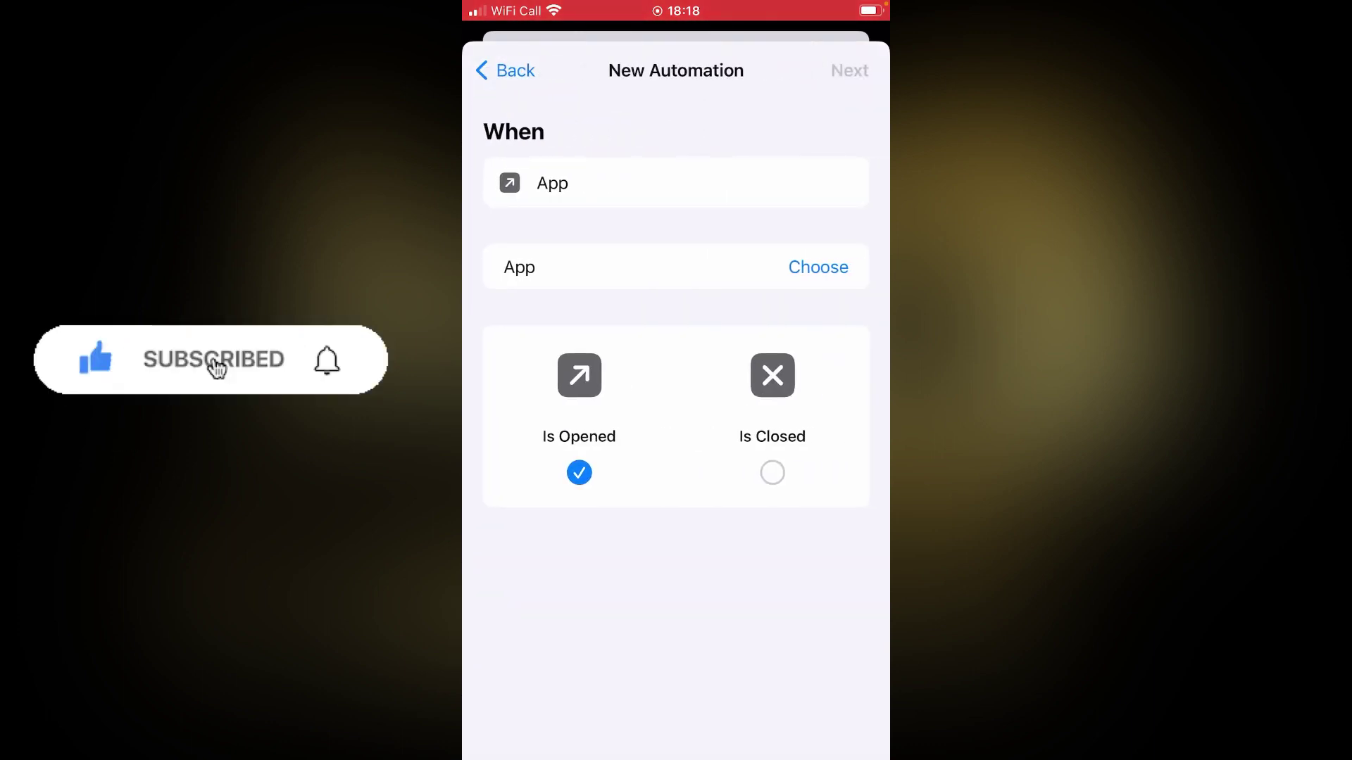
{"action": "left_click", "coordinate": [578, 472]}
{"action": "left_click", "coordinate": [817, 266]}
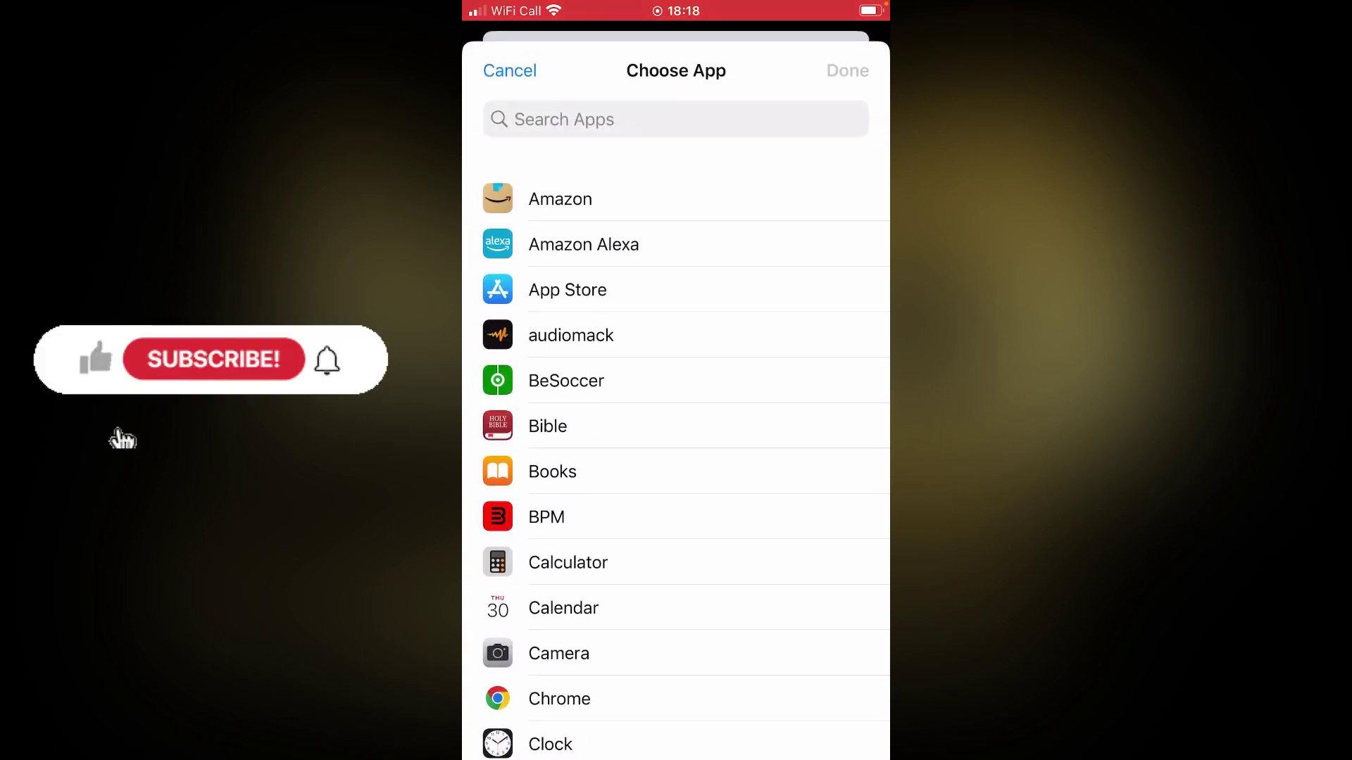
{"action": "scroll", "coordinate": [676, 455], "scroll_direction": "down", "scroll_amount": 2}
{"action": "scroll", "coordinate": [677, 455], "scroll_direction": "down", "scroll_amount": 2}
{"action": "scroll", "coordinate": [676, 454], "scroll_direction": "down", "scroll_amount": 2}
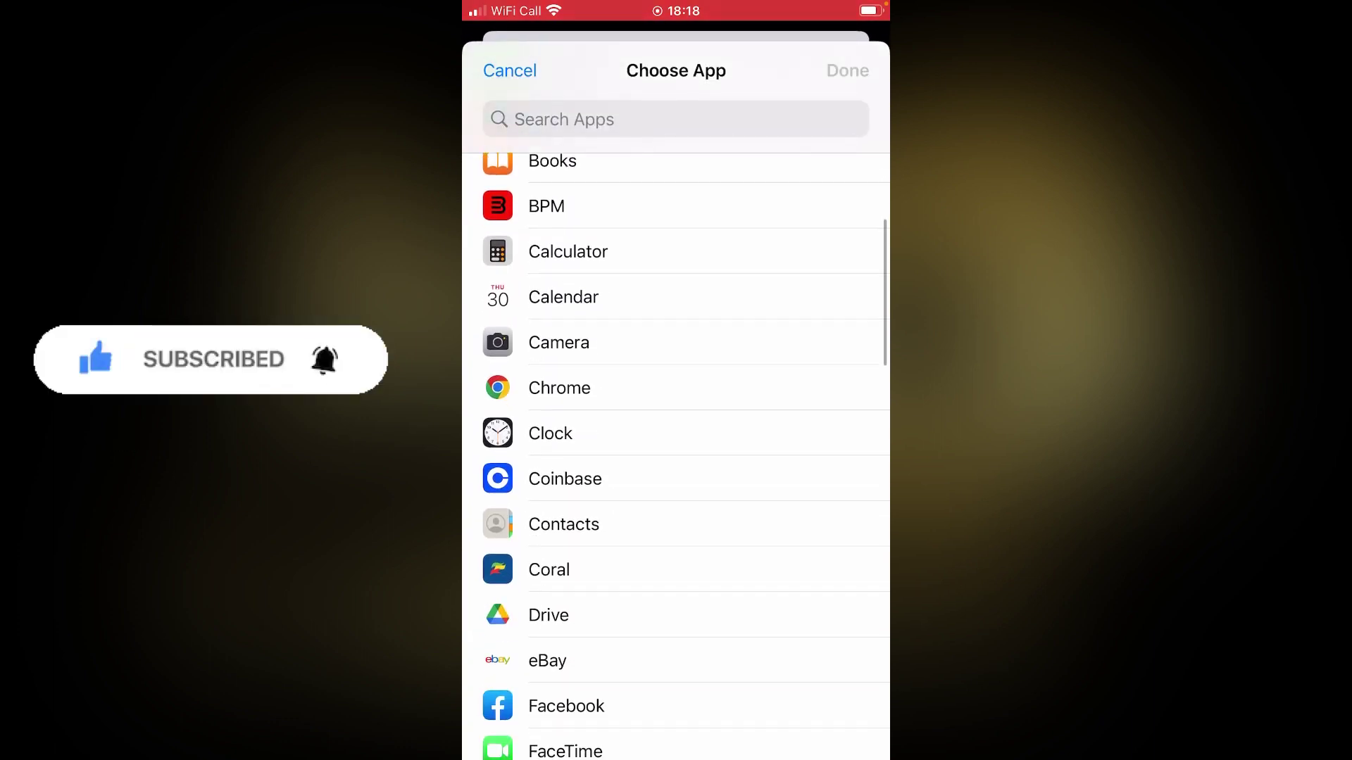
{"action": "scroll", "coordinate": [676, 455], "scroll_direction": "down", "scroll_amount": 2}
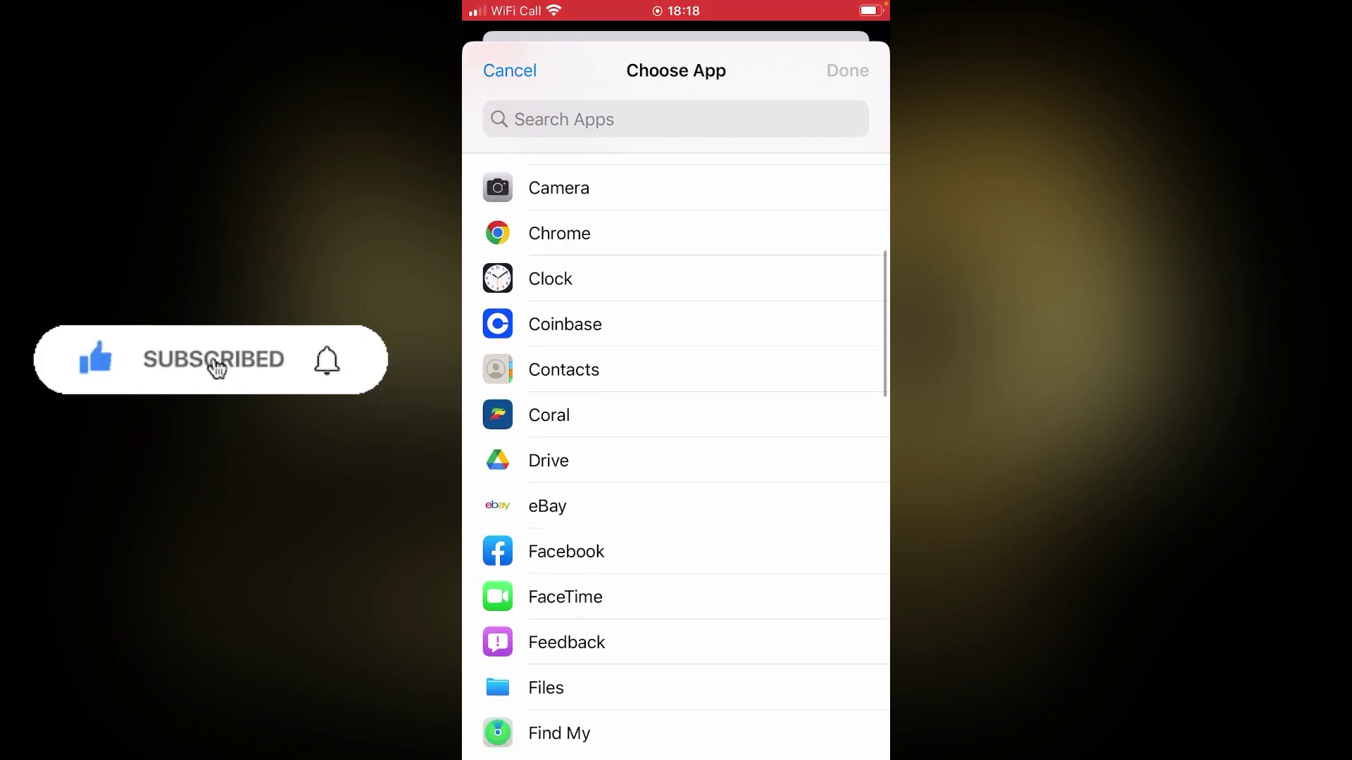
{"action": "scroll", "coordinate": [676, 454], "scroll_direction": "down", "scroll_amount": 2}
{"action": "scroll", "coordinate": [677, 454], "scroll_direction": "down", "scroll_amount": 2}
{"action": "scroll", "coordinate": [676, 454], "scroll_direction": "down", "scroll_amount": 2}
{"action": "scroll", "coordinate": [676, 454], "scroll_direction": "down", "scroll_amount": 2}
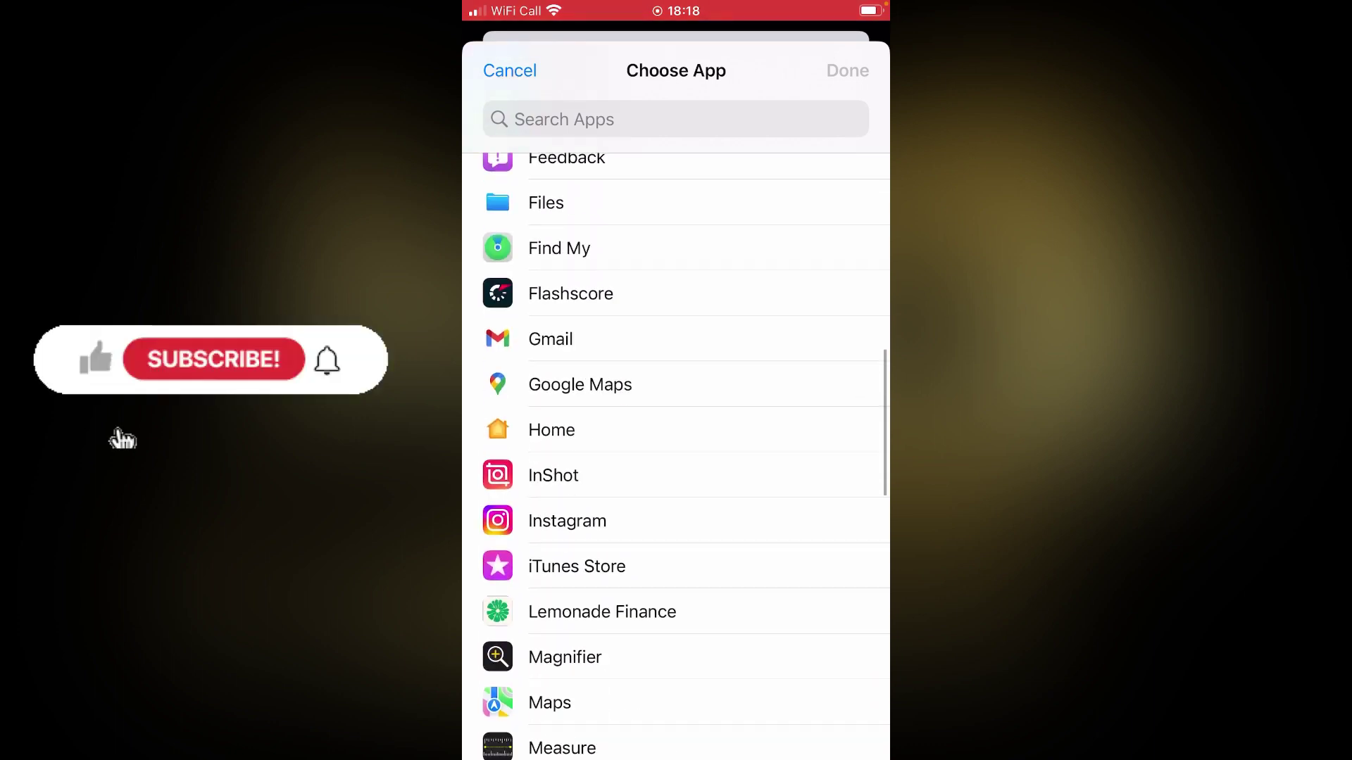
{"action": "scroll", "coordinate": [676, 455], "scroll_direction": "down", "scroll_amount": 2}
{"action": "scroll", "coordinate": [676, 454], "scroll_direction": "down", "scroll_amount": 1}
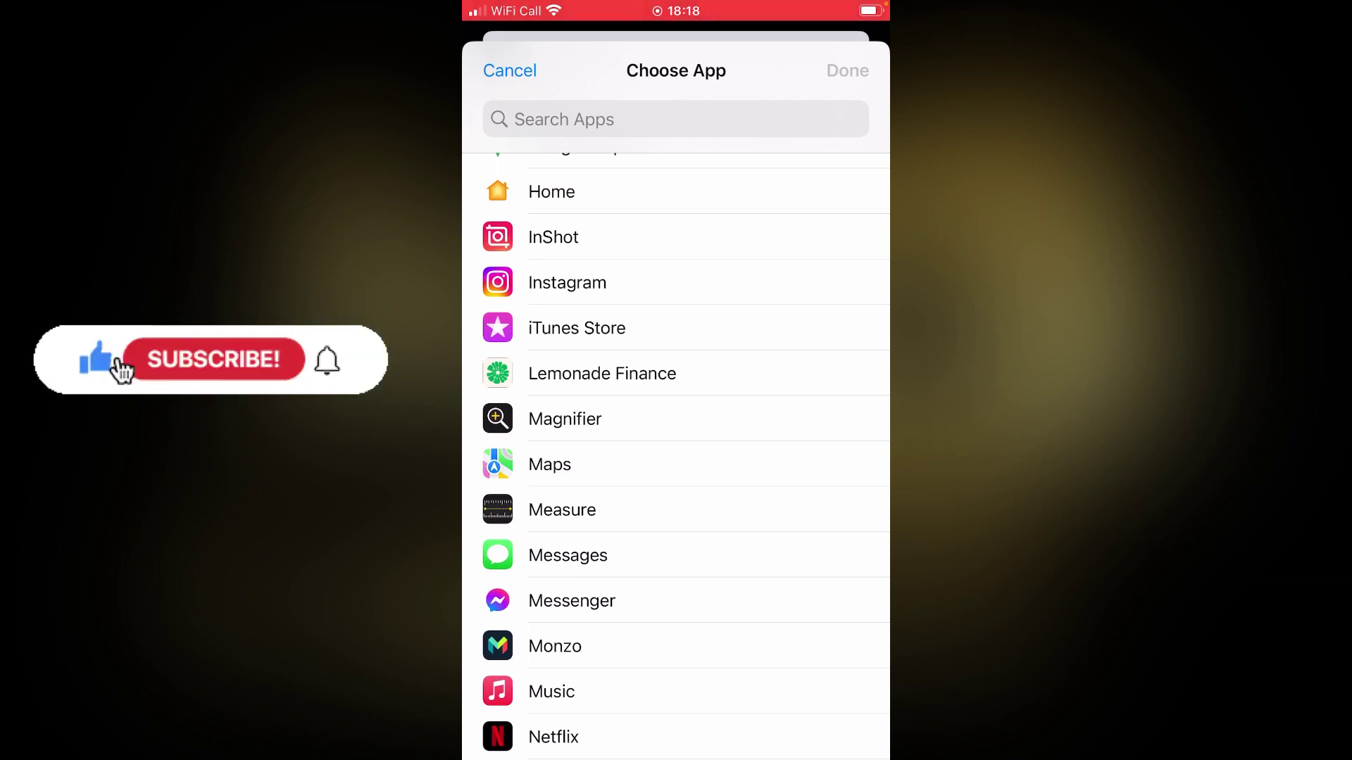
Step: Select Messages as the triggering app with the Is Opened condition ticked
{"action": "left_click", "coordinate": [676, 554]}
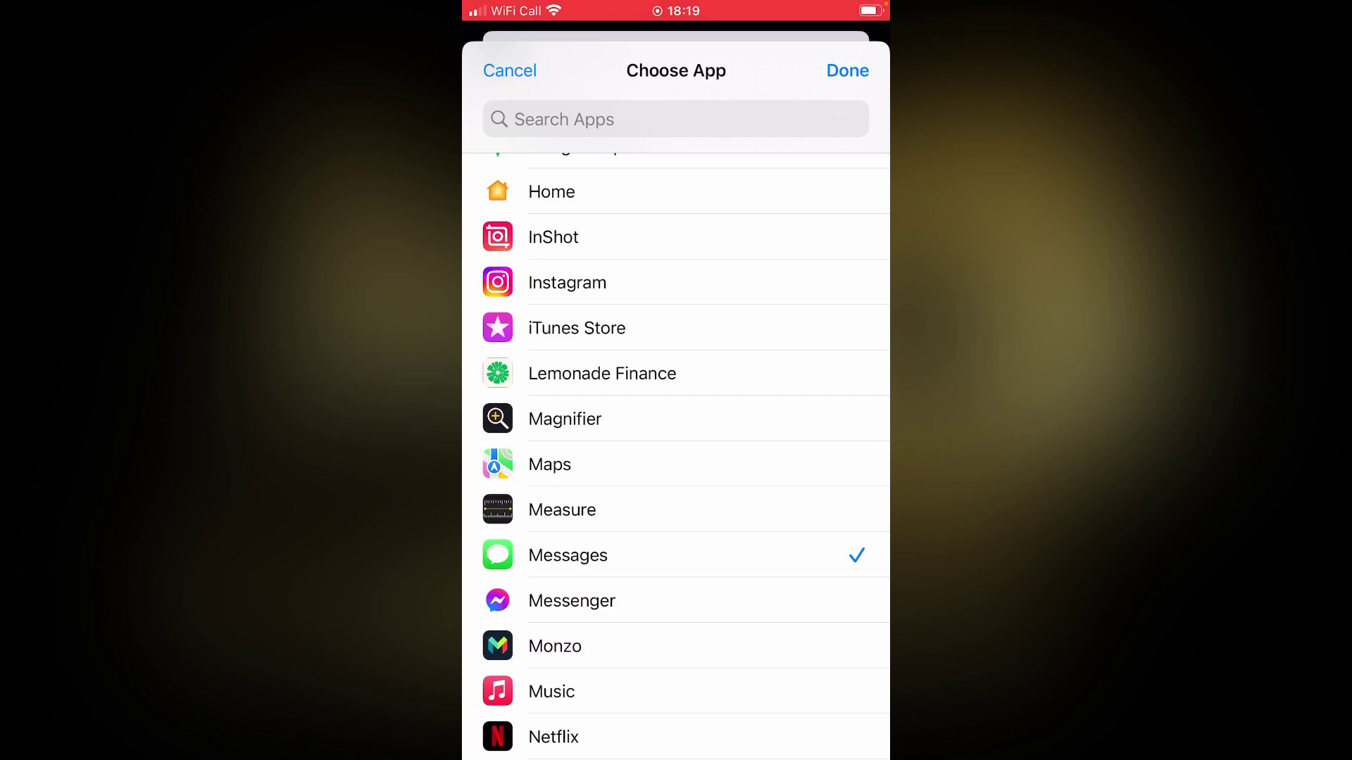
{"action": "left_click", "coordinate": [847, 70]}
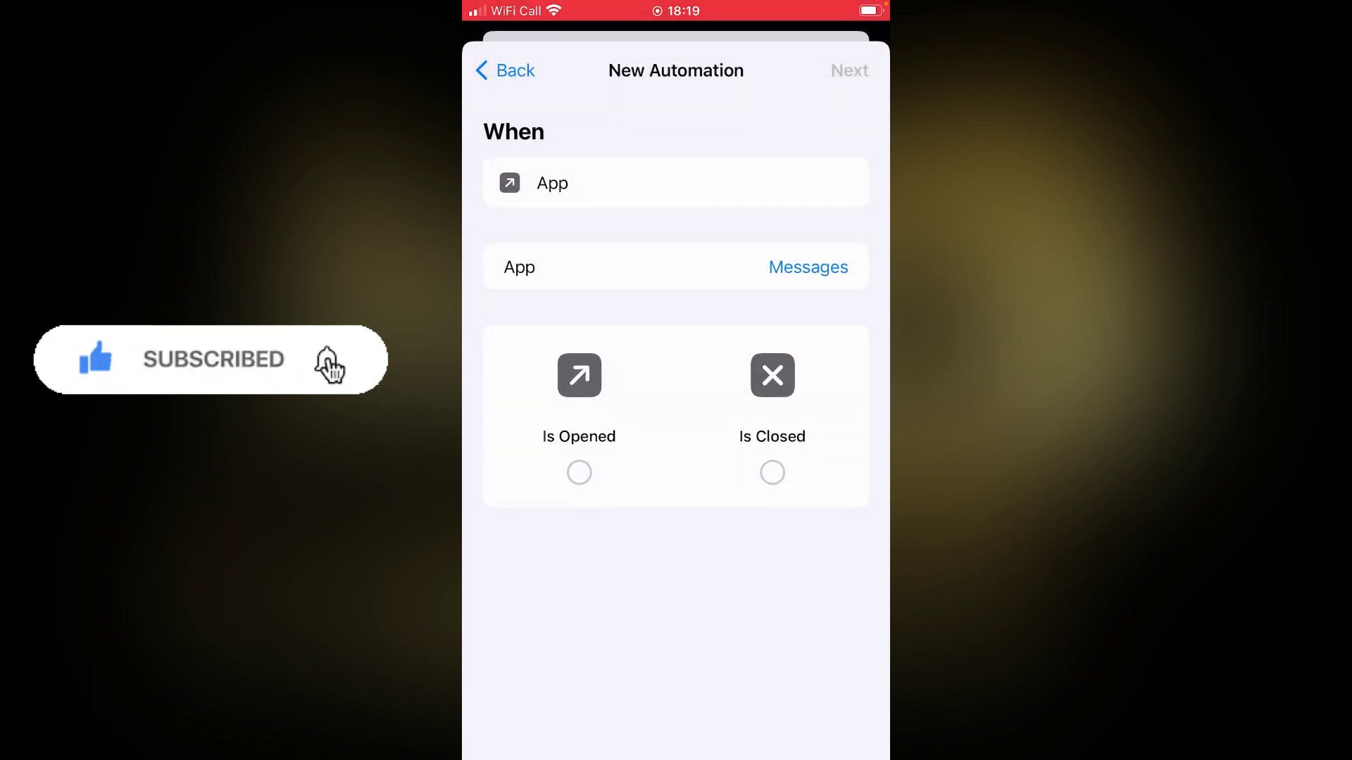
{"action": "left_click", "coordinate": [579, 472]}
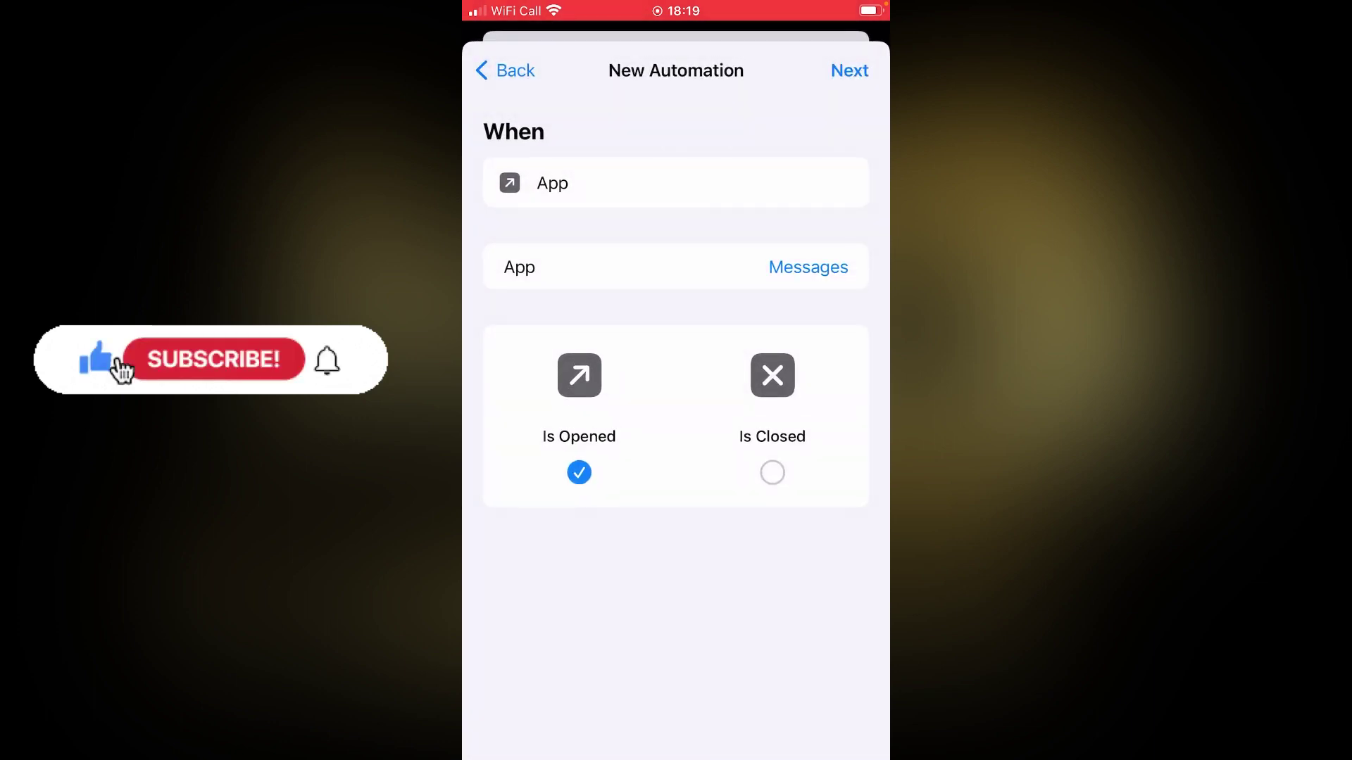
Step: Add a Start Timer action and set its duration to 1 second
{"action": "left_click", "coordinate": [849, 69]}
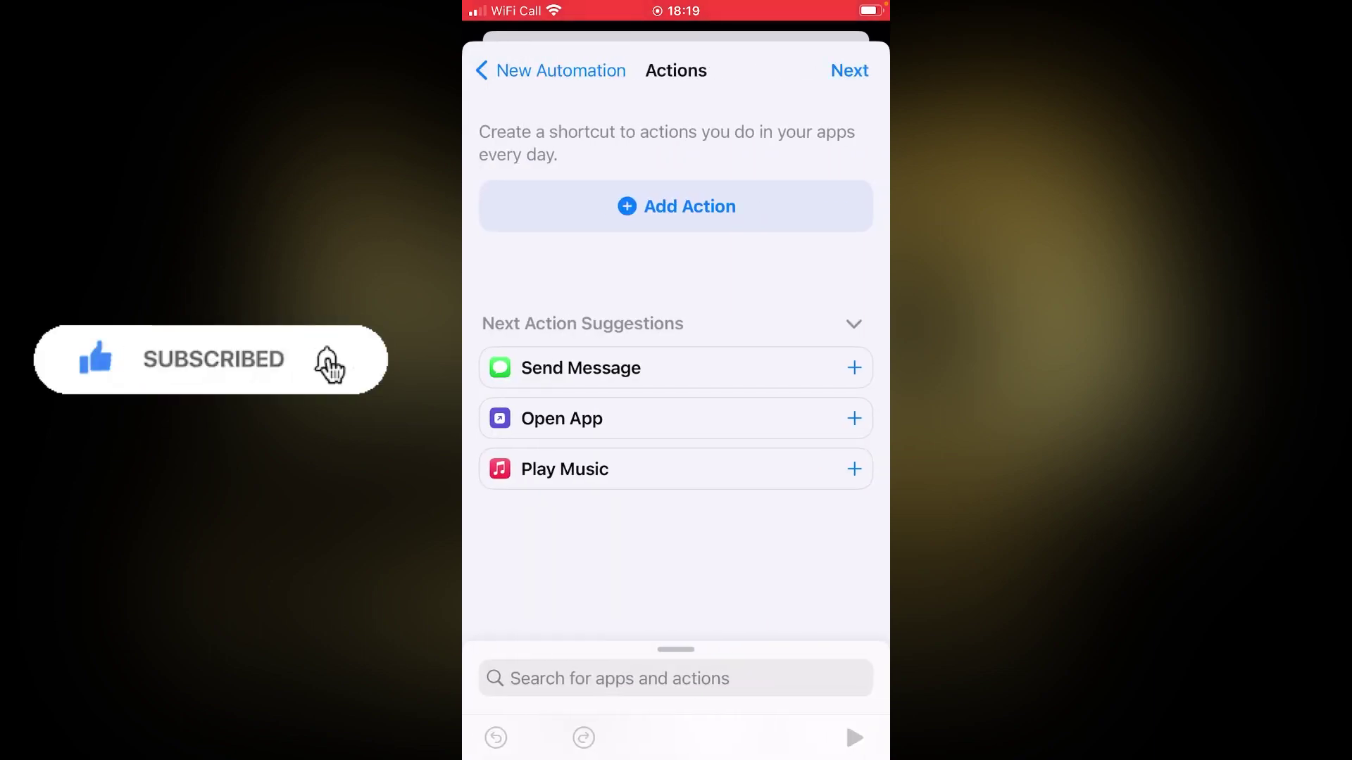
{"action": "left_click", "coordinate": [676, 205]}
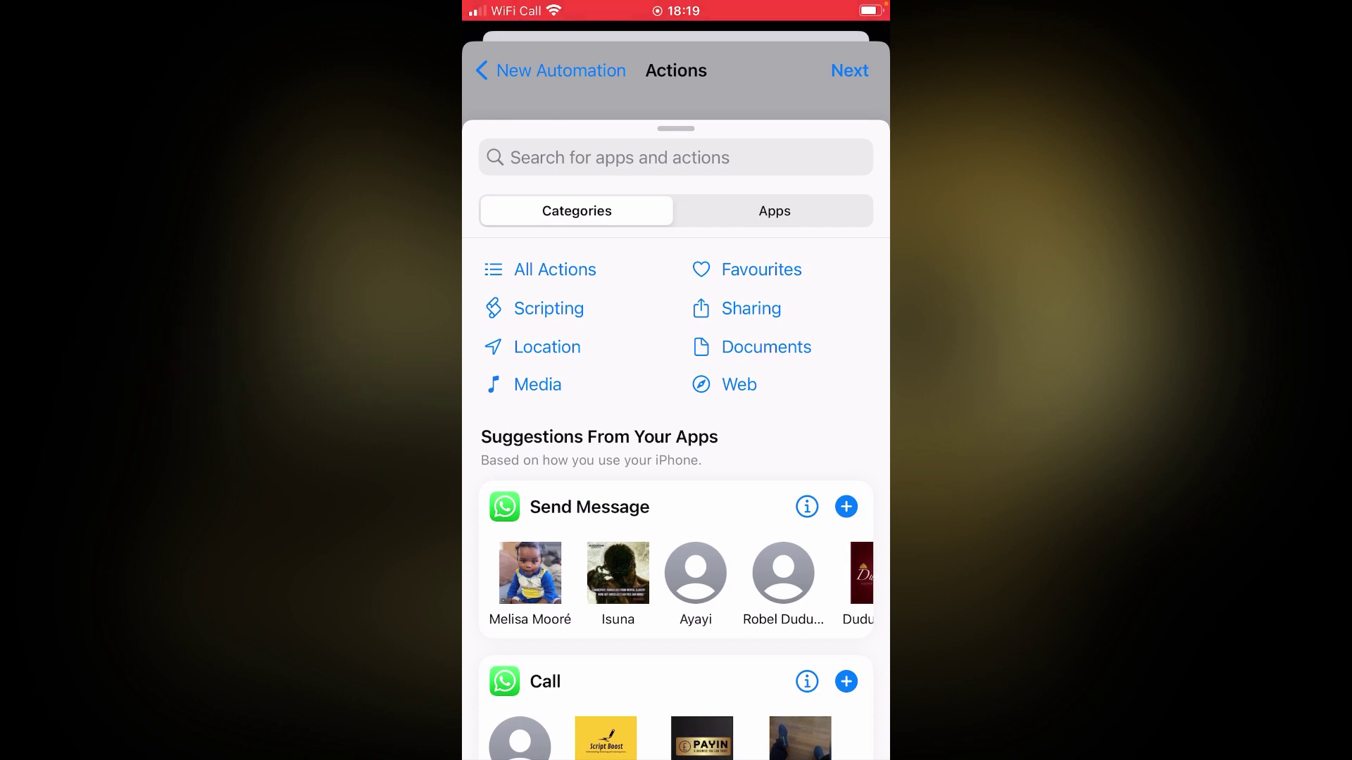
{"action": "scroll", "coordinate": [676, 497], "scroll_direction": "down", "scroll_amount": 10}
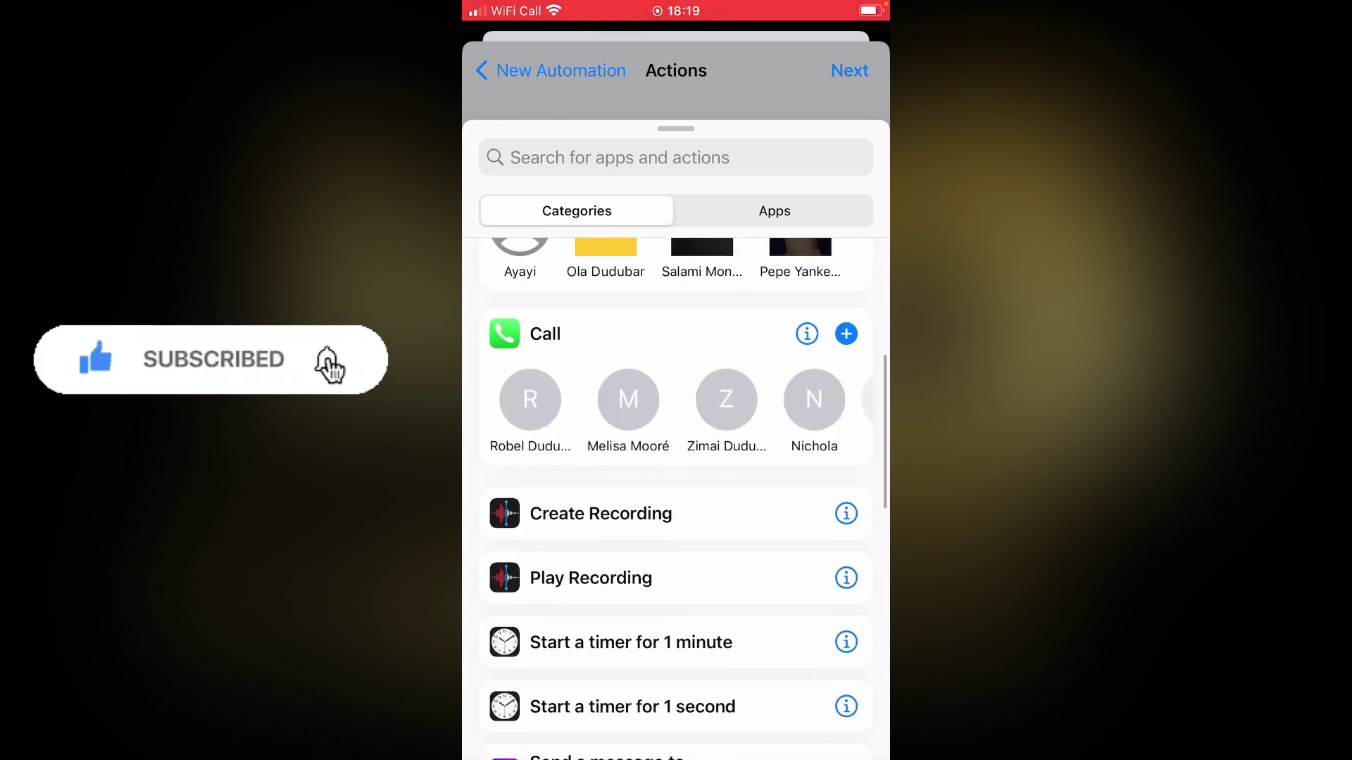
{"action": "scroll", "coordinate": [677, 497], "scroll_direction": "up", "scroll_amount": 1}
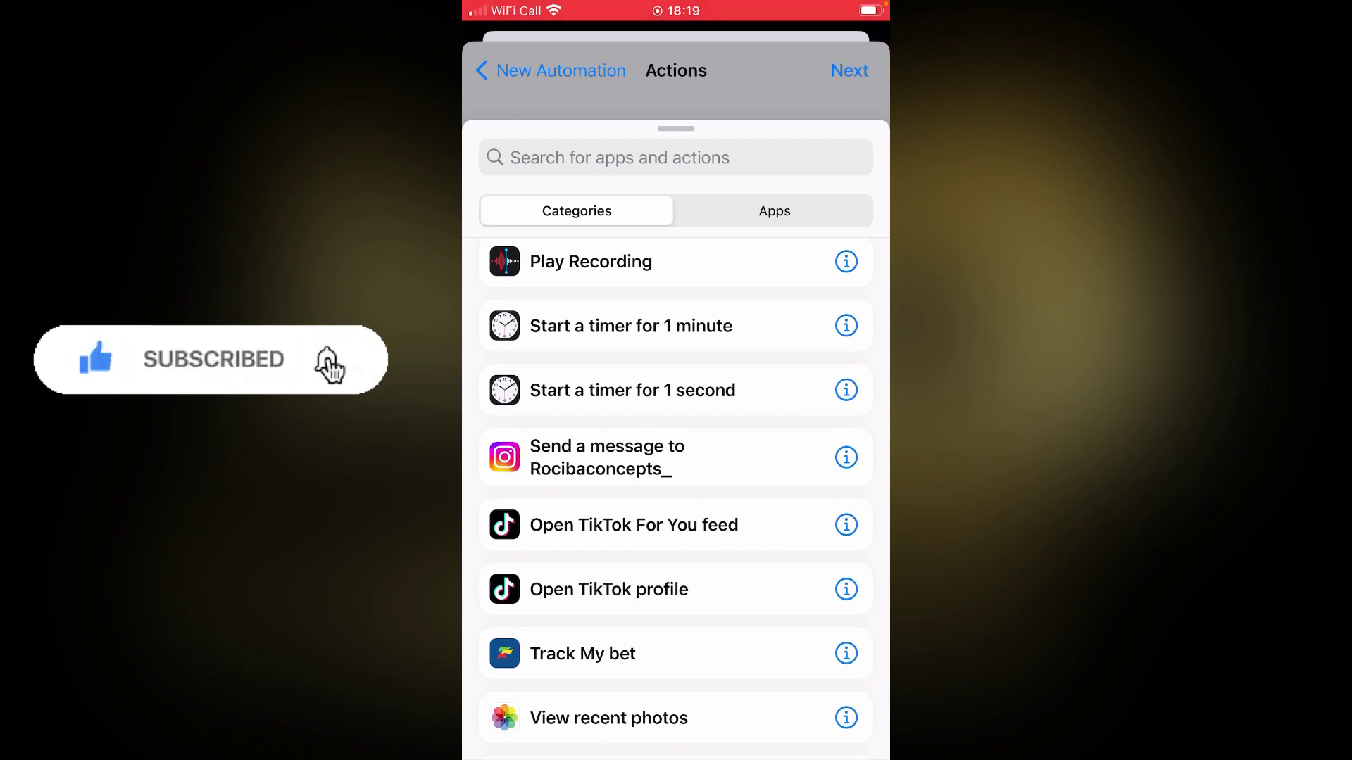
{"action": "left_click", "coordinate": [631, 325]}
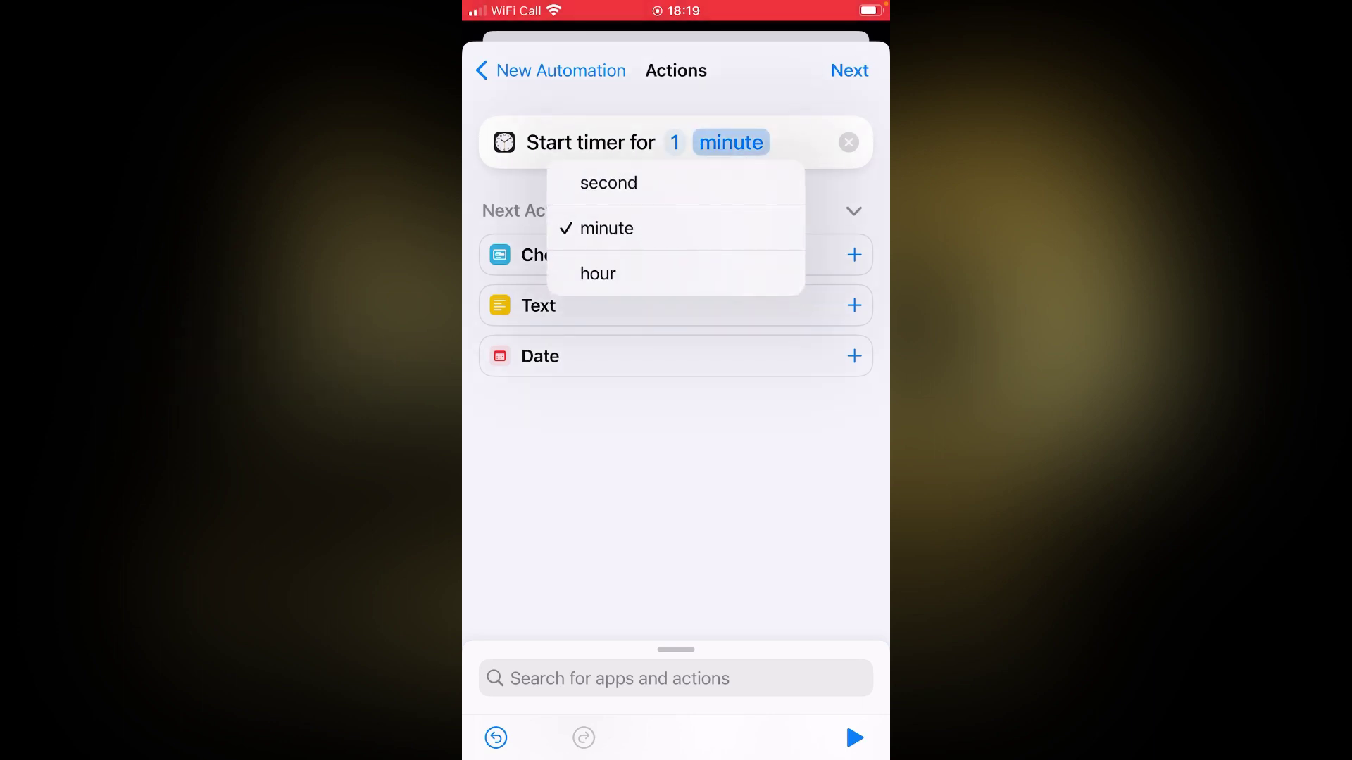
{"action": "left_click", "coordinate": [609, 183]}
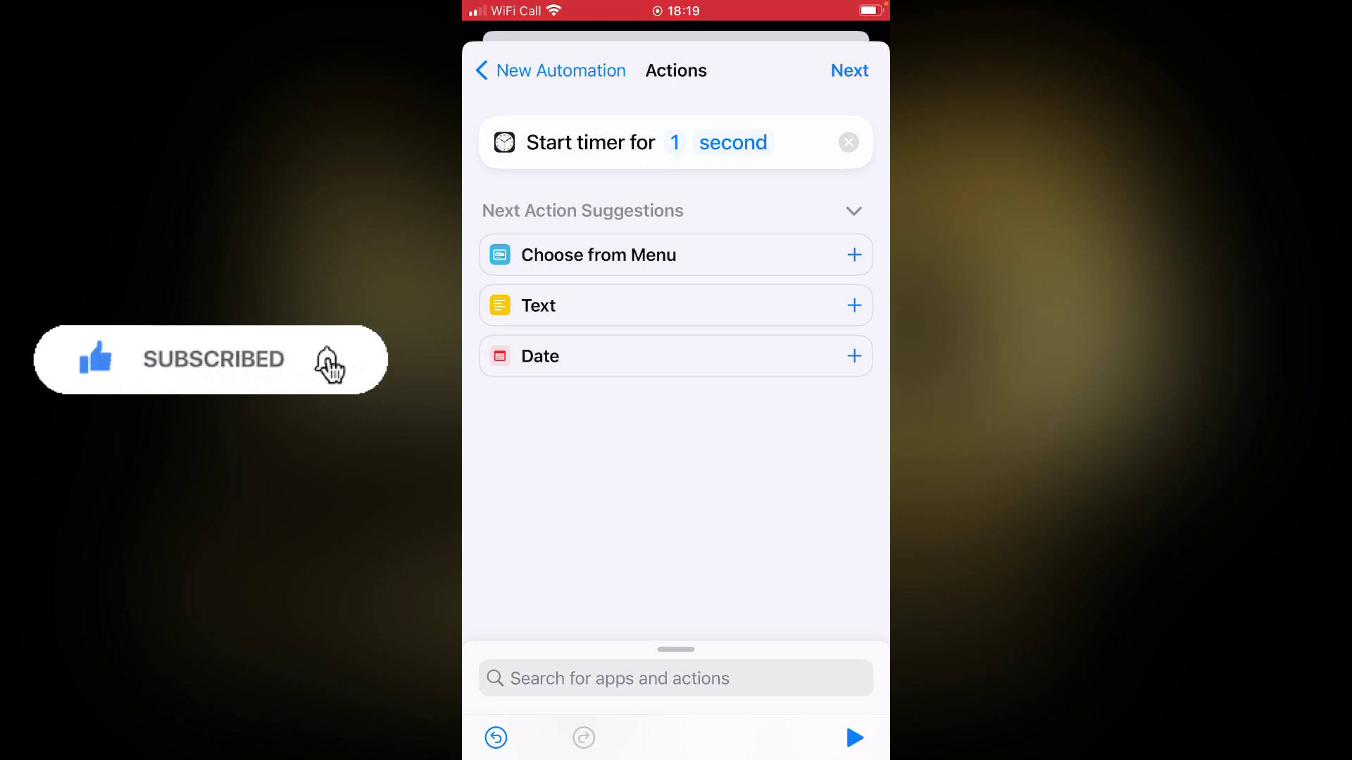
{"action": "left_click", "coordinate": [849, 70]}
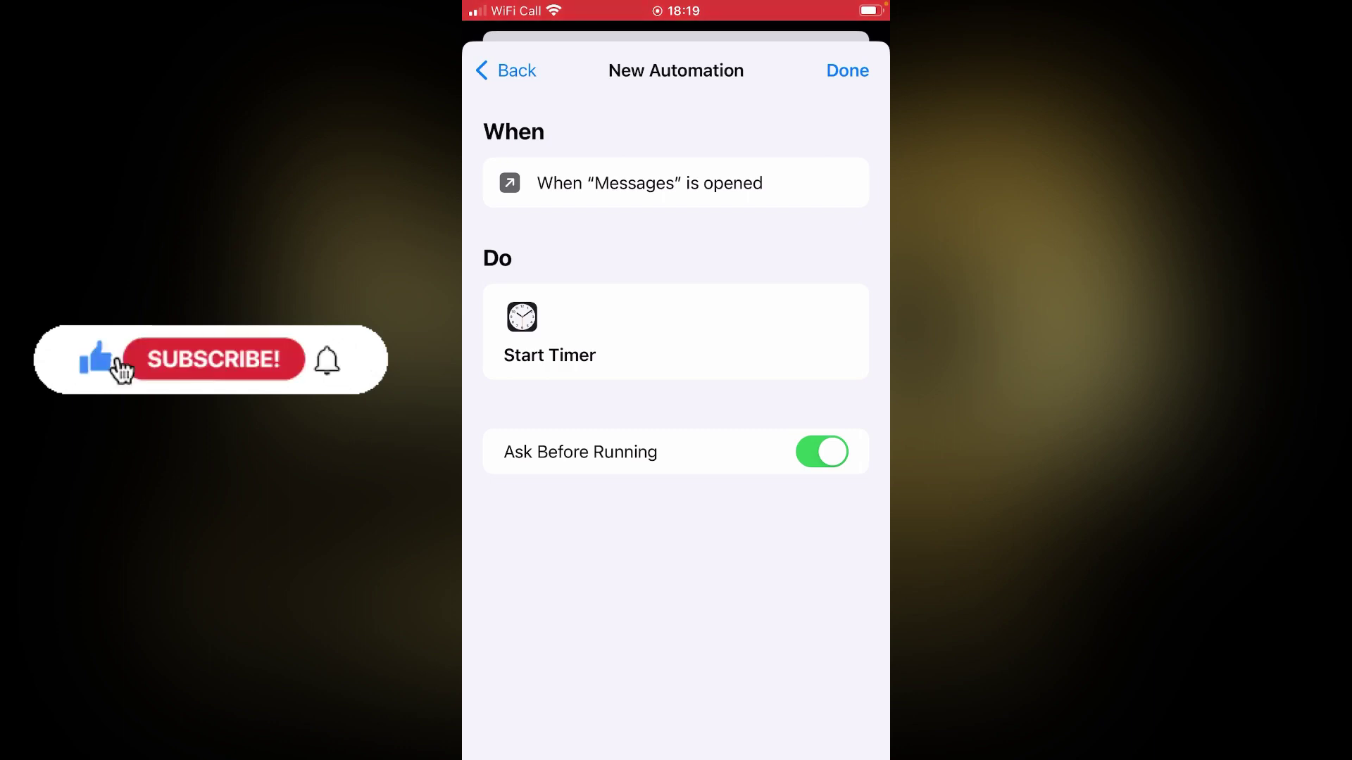
Step: Turn Ask Before Running off with Don't Ask and save the automation as Done
{"action": "left_click", "coordinate": [821, 452]}
{"action": "left_click", "coordinate": [745, 450]}
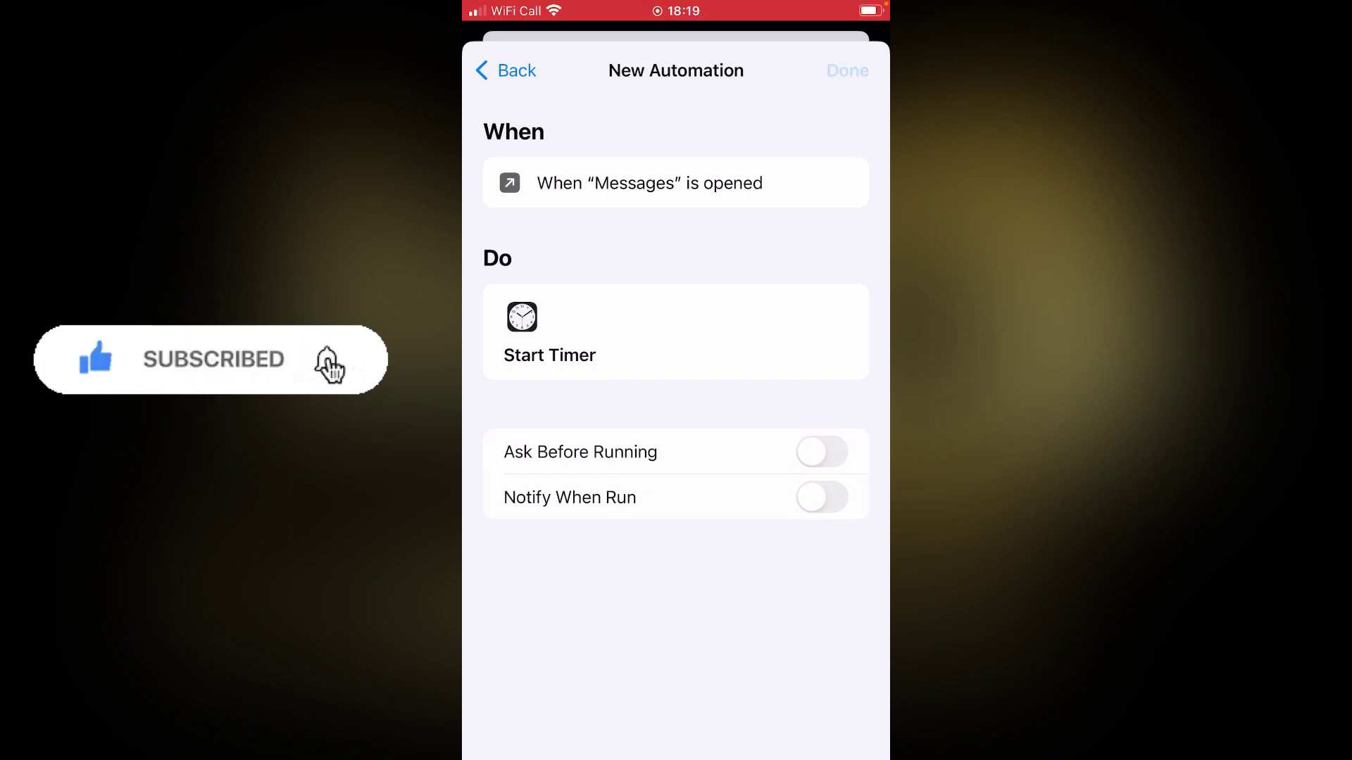
{"action": "left_click", "coordinate": [848, 69]}
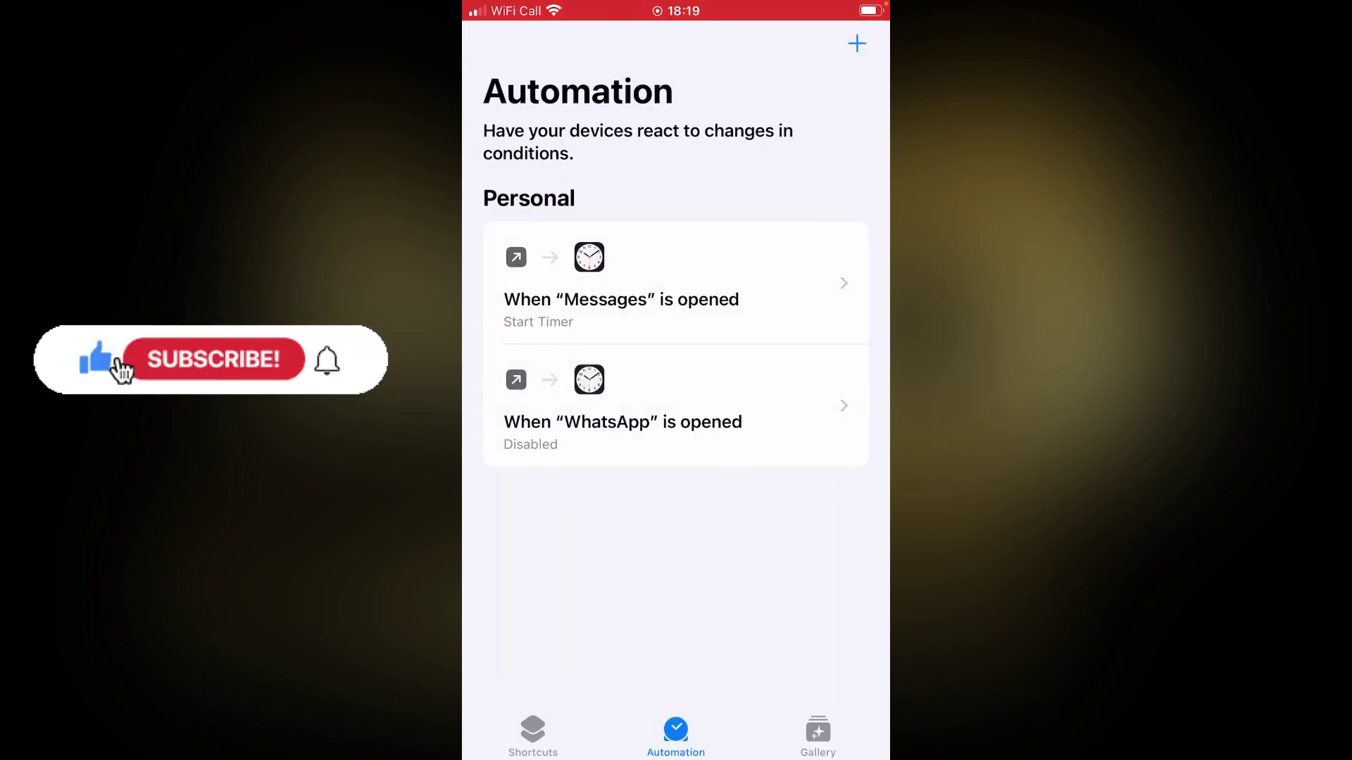